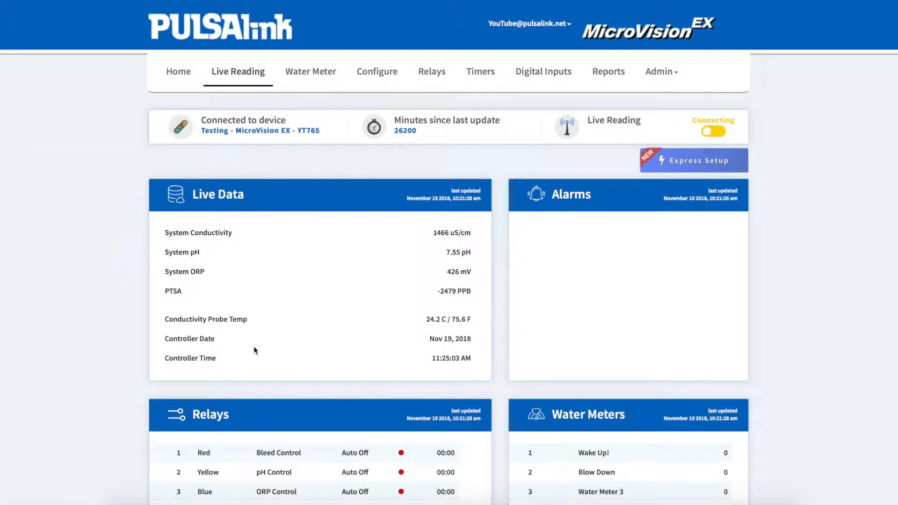
Start the Express Setup install wizard and complete the model settings with POX selected
{"action": "left_click", "coordinate": [678, 163]}
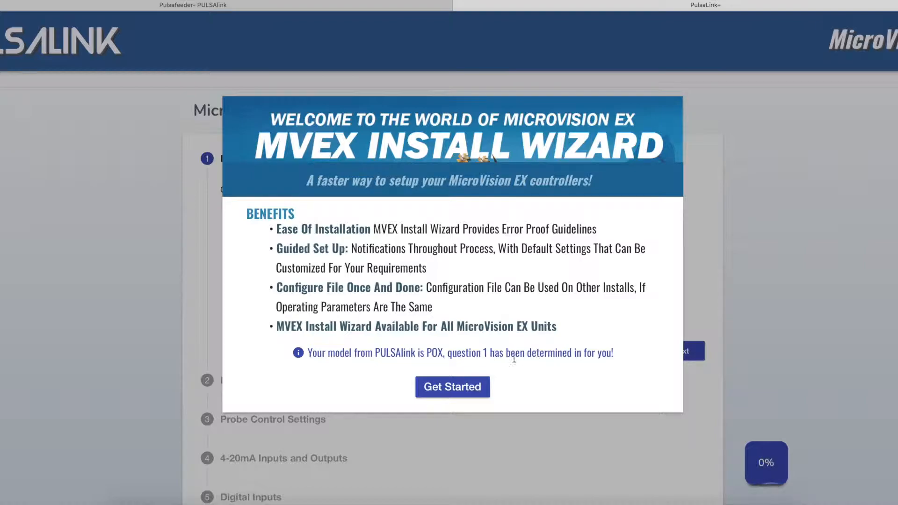
{"action": "left_click", "coordinate": [464, 392]}
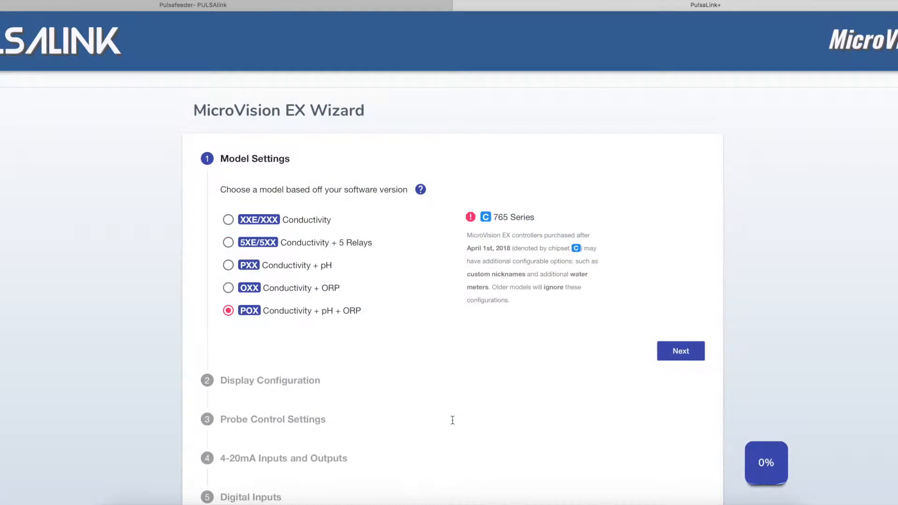
{"action": "left_click", "coordinate": [418, 366]}
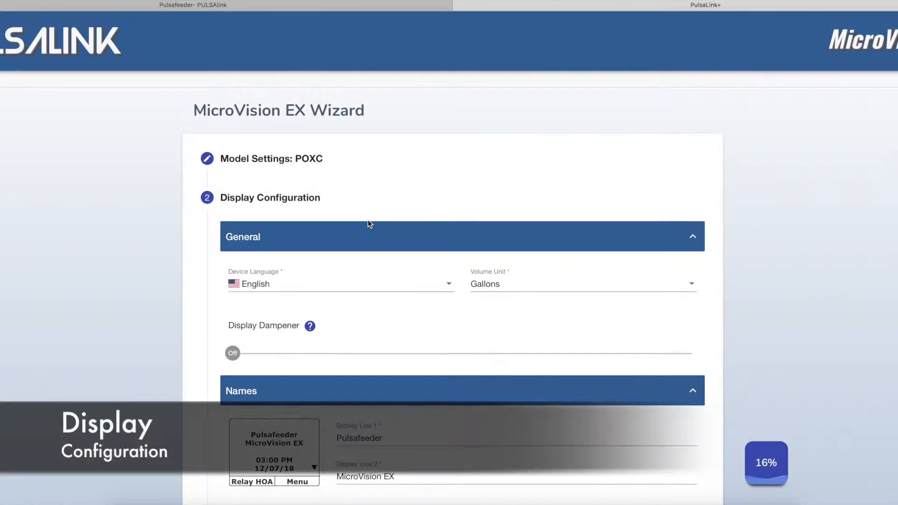
Replace the controller's Display Line 1 name with "SpaceX" in the display configuration
{"action": "scroll", "coordinate": [347, 218], "scroll_direction": "down", "scroll_amount": 7}
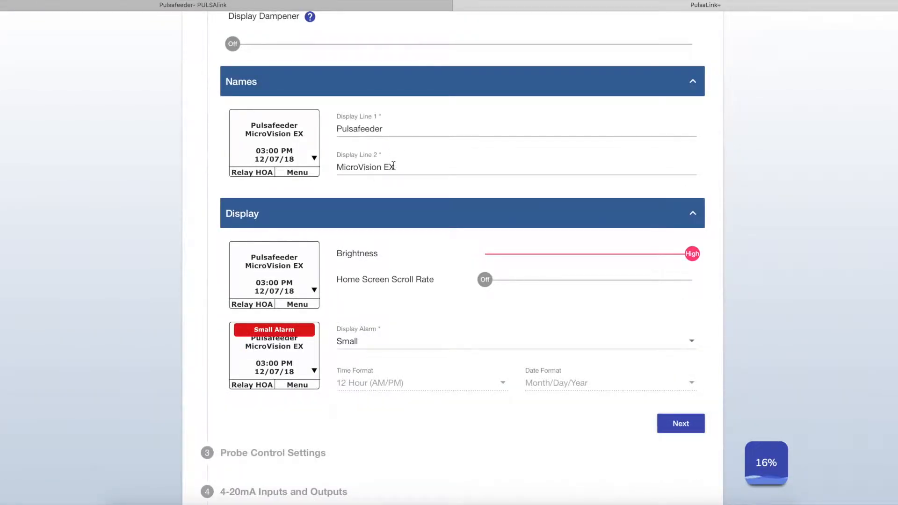
{"action": "double_click", "coordinate": [397, 128]}
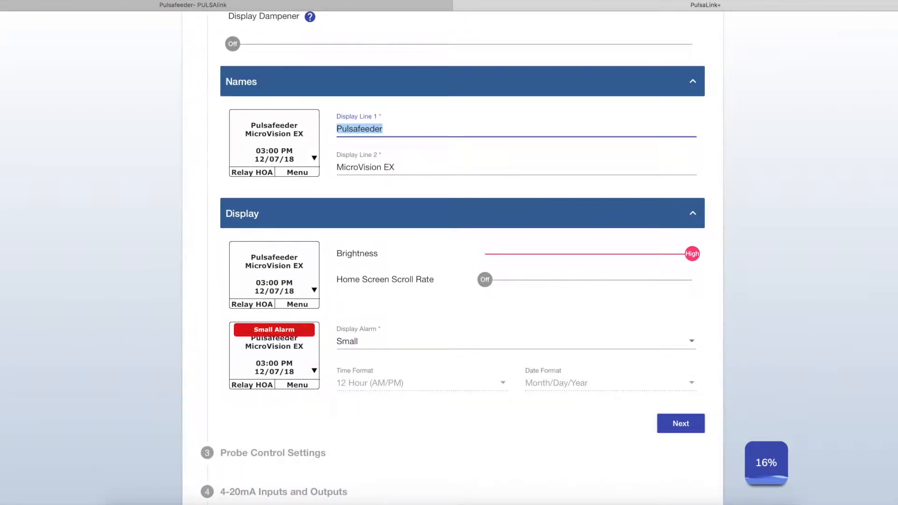
{"action": "type", "text": "SpaceX"}
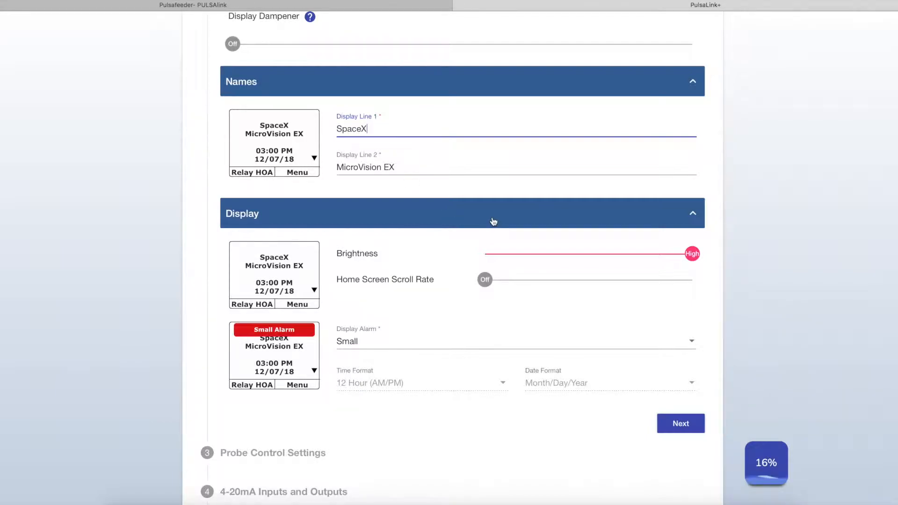
Set the display brightness to Med and the display alarm to Large, and complete the Display Configuration section
{"action": "left_click_drag", "start_coordinate": [688, 253], "coordinate": [604, 249]}
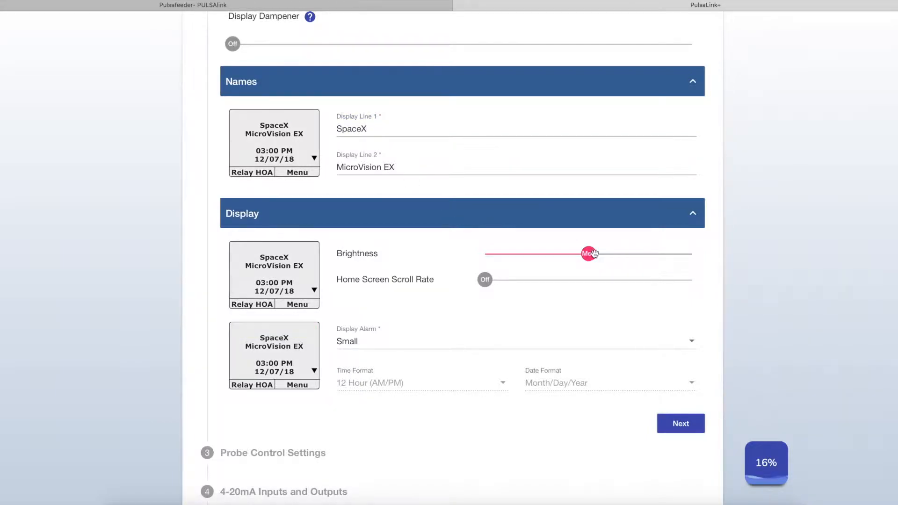
{"action": "left_click", "coordinate": [499, 254]}
{"action": "left_click", "coordinate": [596, 260]}
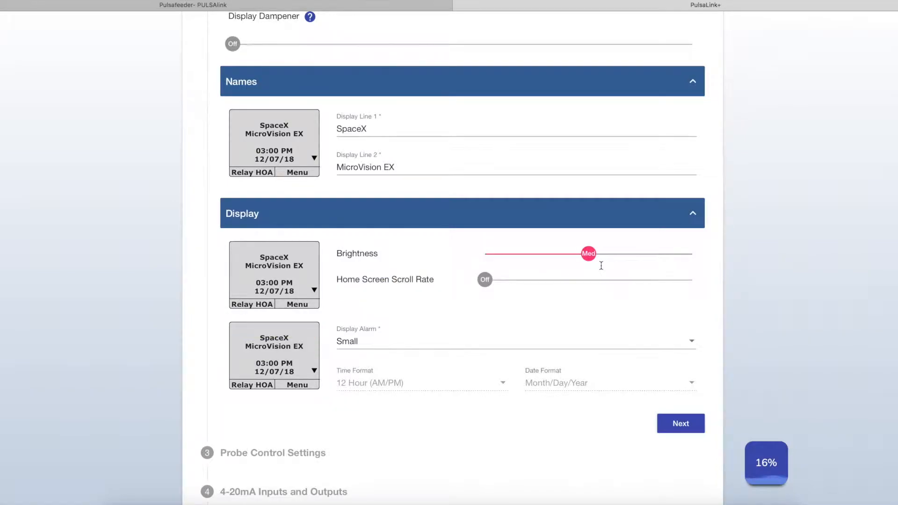
{"action": "left_click", "coordinate": [452, 348]}
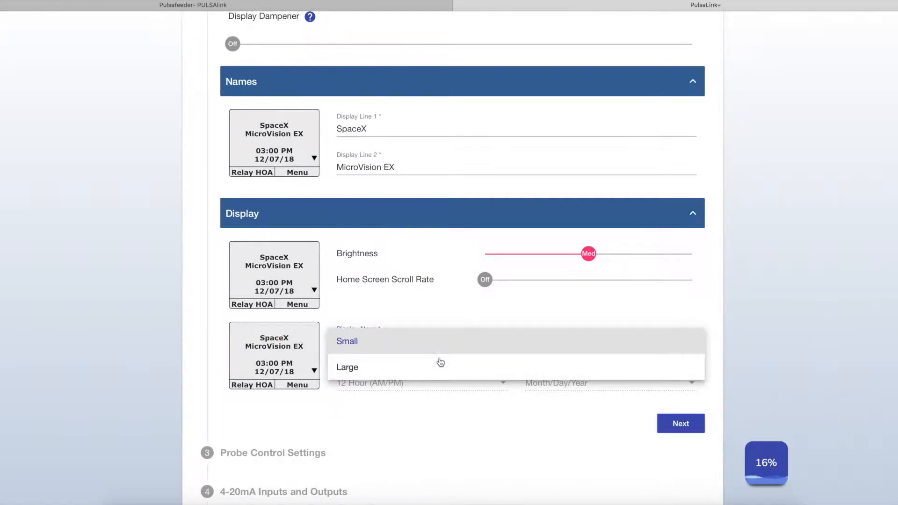
{"action": "left_click", "coordinate": [437, 367]}
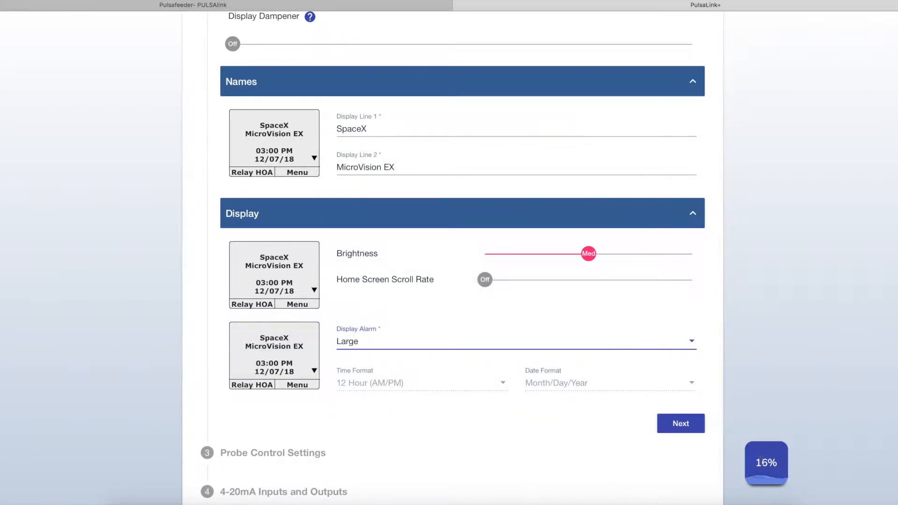
{"action": "left_click", "coordinate": [682, 425]}
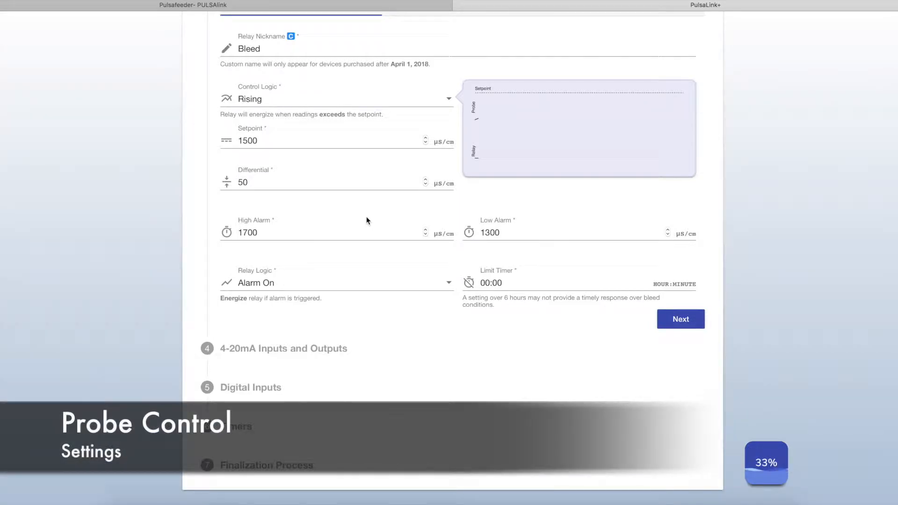
Change the conductivity relay's nickname to "Conductivity" in the probe control settings
{"action": "scroll", "coordinate": [289, 74], "scroll_direction": "up", "scroll_amount": 1}
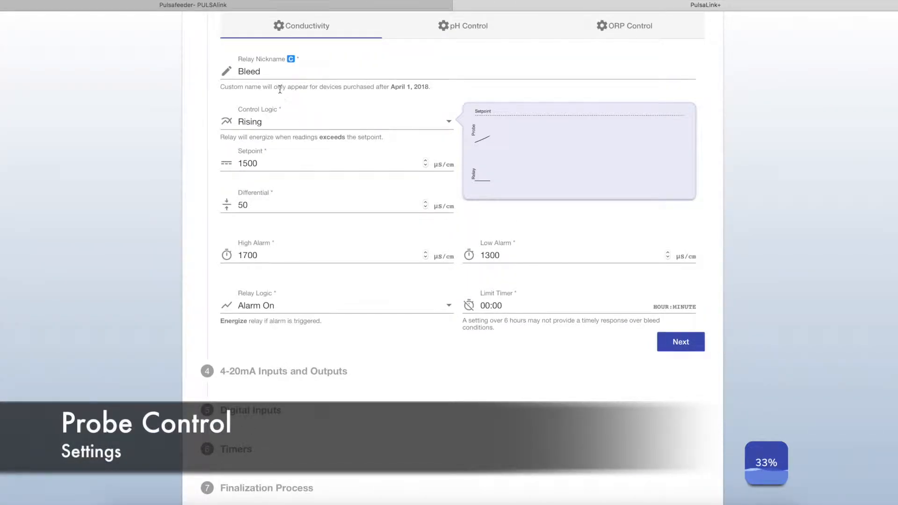
{"action": "scroll", "coordinate": [279, 90], "scroll_direction": "up", "scroll_amount": 1}
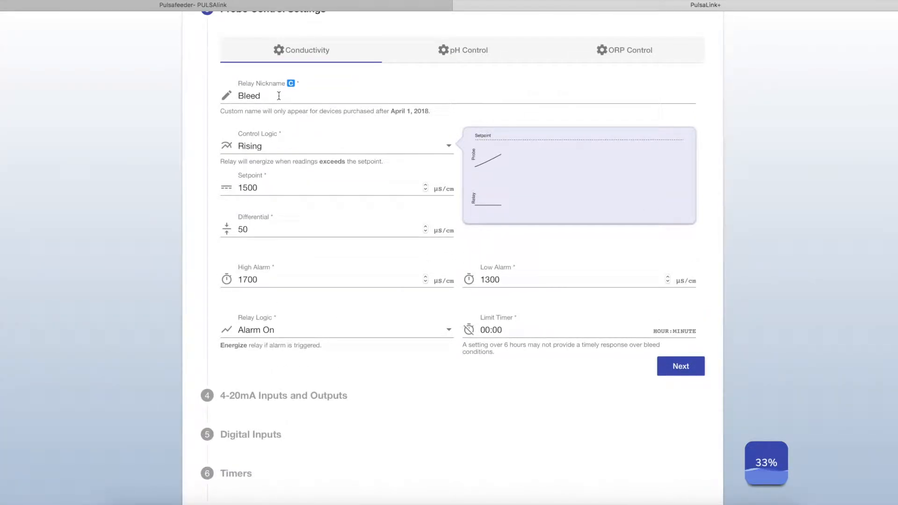
{"action": "scroll", "coordinate": [279, 96], "scroll_direction": "up", "scroll_amount": 1}
{"action": "left_click_drag", "start_coordinate": [267, 117], "coordinate": [239, 120]}
{"action": "type", "text": "Conductivity"}
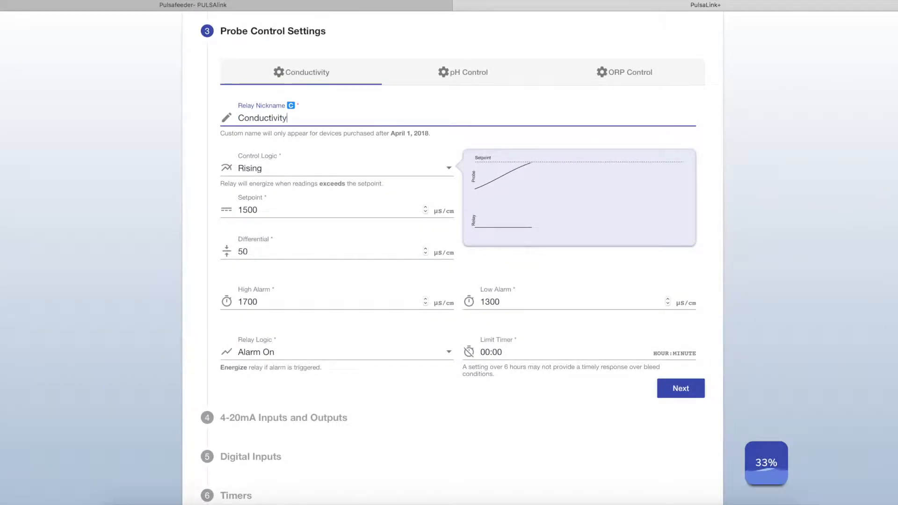
Set the conductivity setpoint to 1400 and back to 1500 µS/cm, and set its control logic to Falling
{"action": "double_click", "coordinate": [261, 207]}
{"action": "type", "text": "1400"}
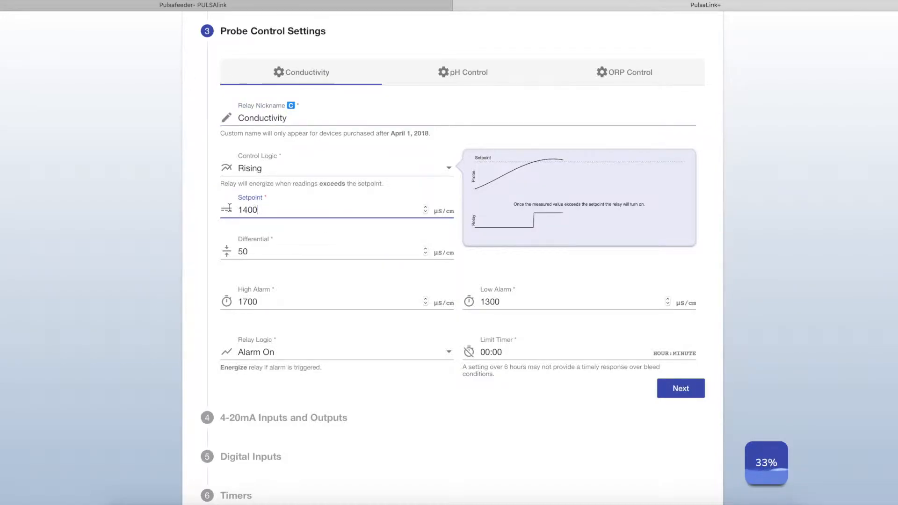
{"action": "left_click_drag", "start_coordinate": [258, 210], "coordinate": [235, 209]}
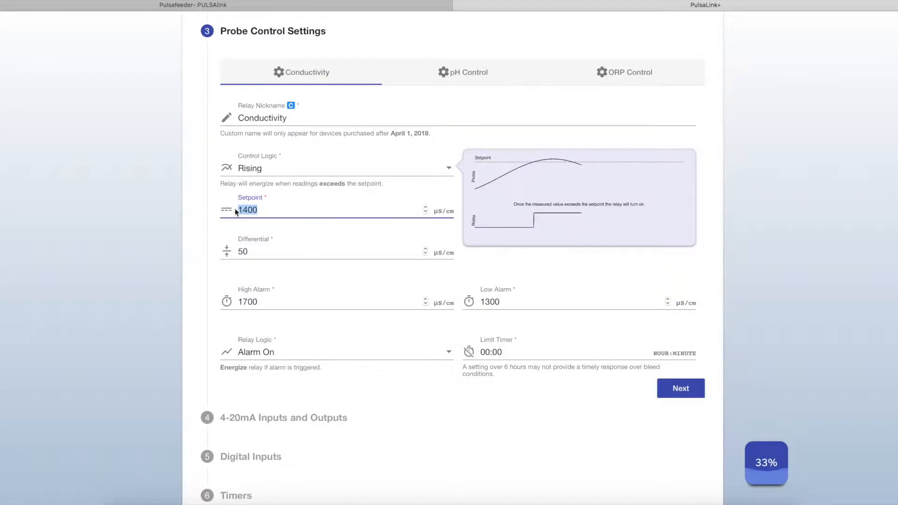
{"action": "type", "text": "1500"}
{"action": "left_click", "coordinate": [448, 168]}
{"action": "left_click", "coordinate": [397, 194]}
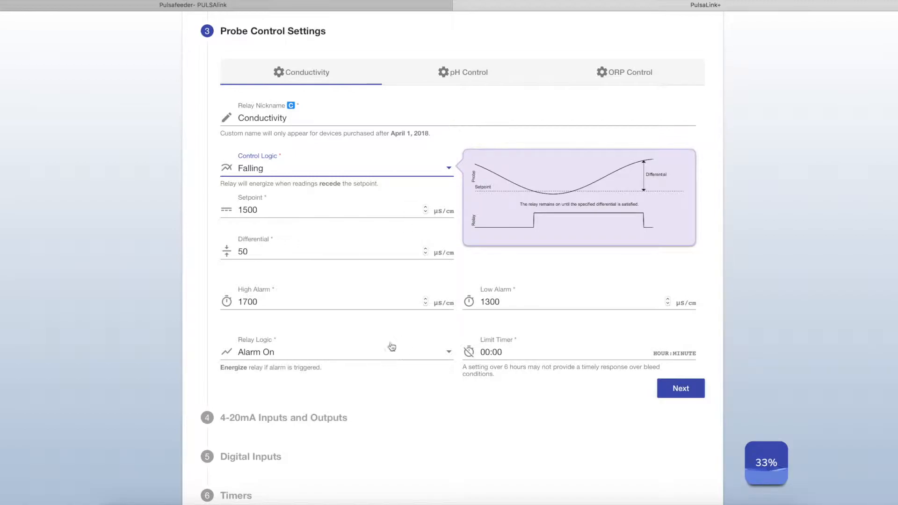
Try a conductivity high alarm of 1 µS/cm, and restore the alarm value to 1700 µS/cm
{"action": "left_click", "coordinate": [298, 302]}
{"action": "key", "text": "BackSpace"}
{"action": "key", "text": "BackSpace"}
{"action": "key", "text": "BackSpace"}
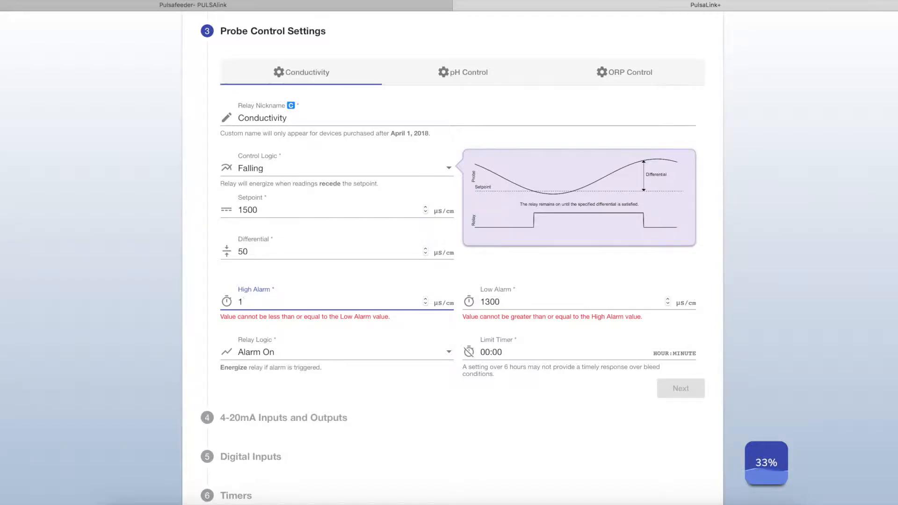
{"action": "left_click", "coordinate": [203, 307]}
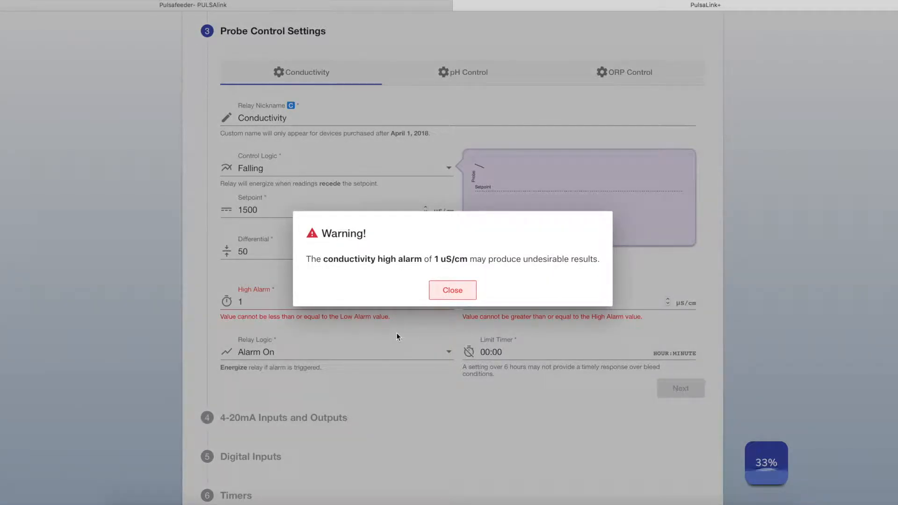
{"action": "left_click", "coordinate": [448, 293]}
{"action": "left_click", "coordinate": [248, 302]}
{"action": "type", "text": "700"}
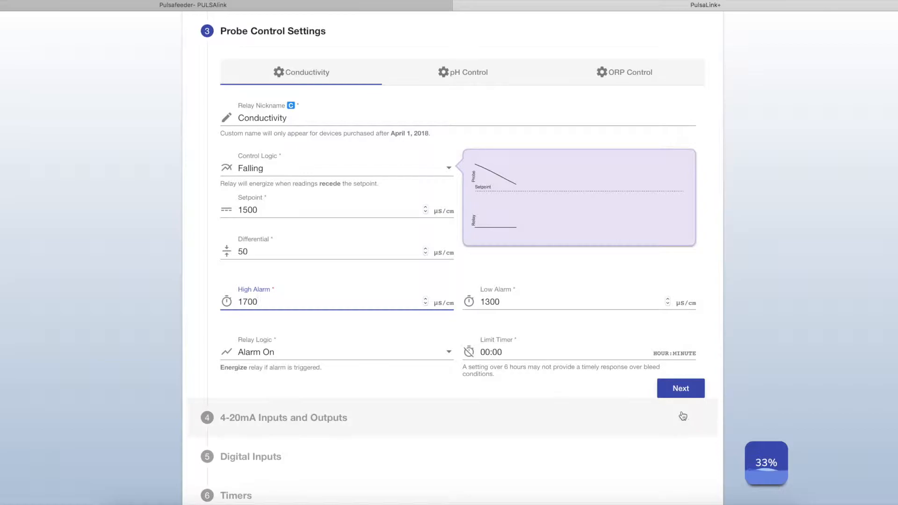
Complete the probe control settings and configure one 4-20mA input with the nickname "Input 1"
{"action": "left_click", "coordinate": [676, 396]}
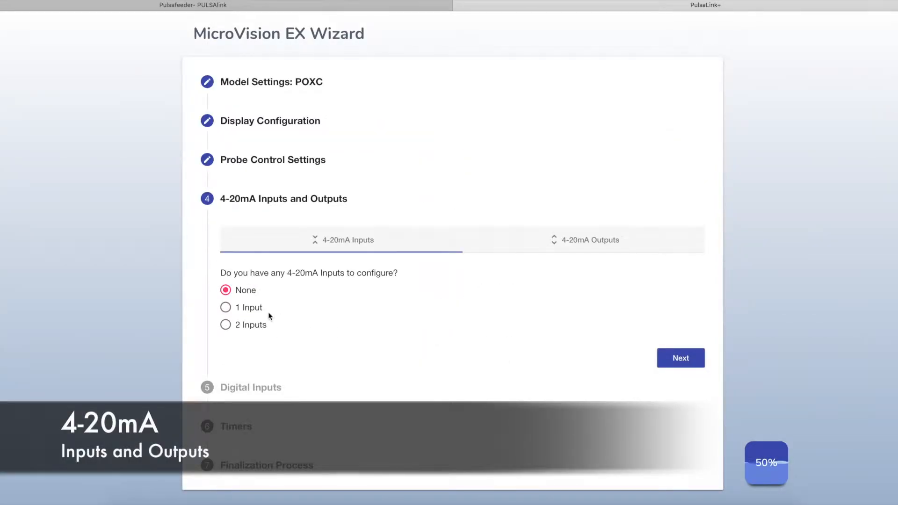
{"action": "left_click", "coordinate": [255, 310]}
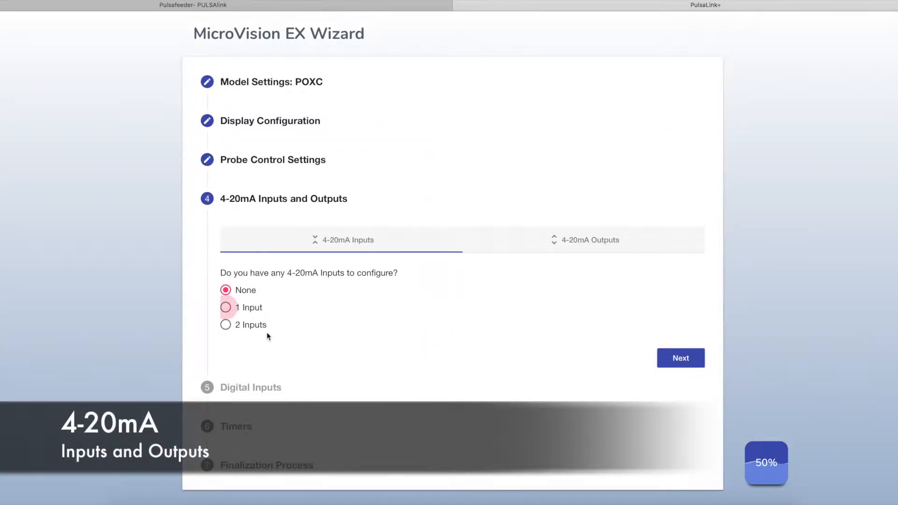
{"action": "triple_click", "coordinate": [284, 367]}
{"action": "type", "text": "Input 1"}
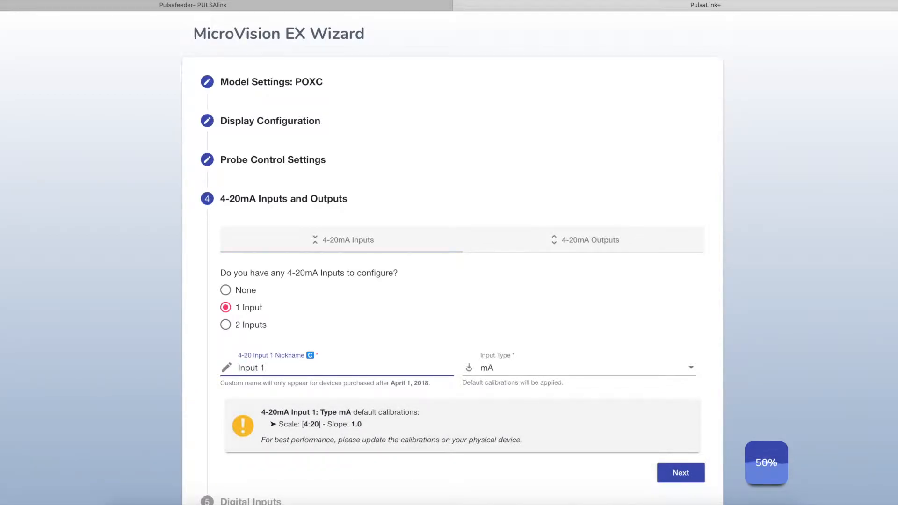
Configure one 4-20mA output tracking 4-20mA Input 1 with Range 1 set to 1 mA, and complete the section
{"action": "left_click", "coordinate": [511, 246]}
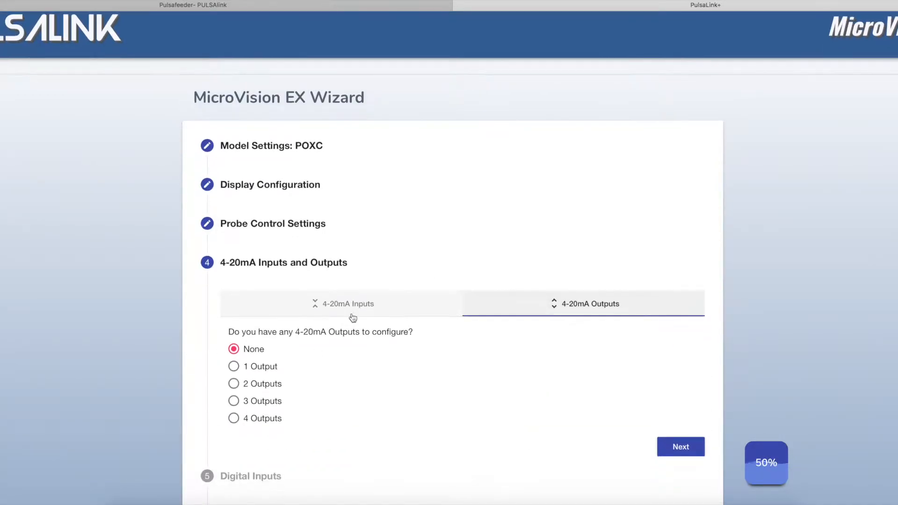
{"action": "left_click", "coordinate": [258, 362]}
{"action": "scroll", "coordinate": [276, 319], "scroll_direction": "down", "scroll_amount": 3}
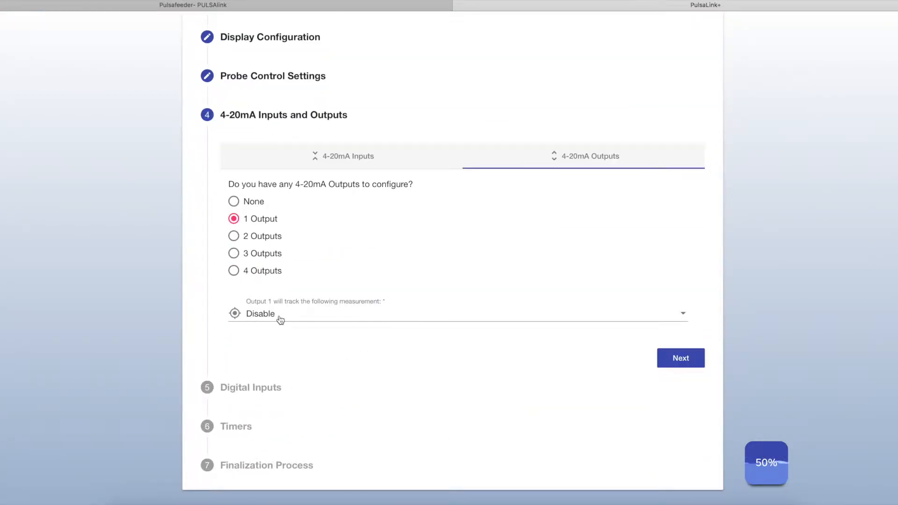
{"action": "left_click", "coordinate": [281, 319]}
{"action": "left_click", "coordinate": [329, 417]}
{"action": "left_click", "coordinate": [232, 370]}
{"action": "type", "text": "1"}
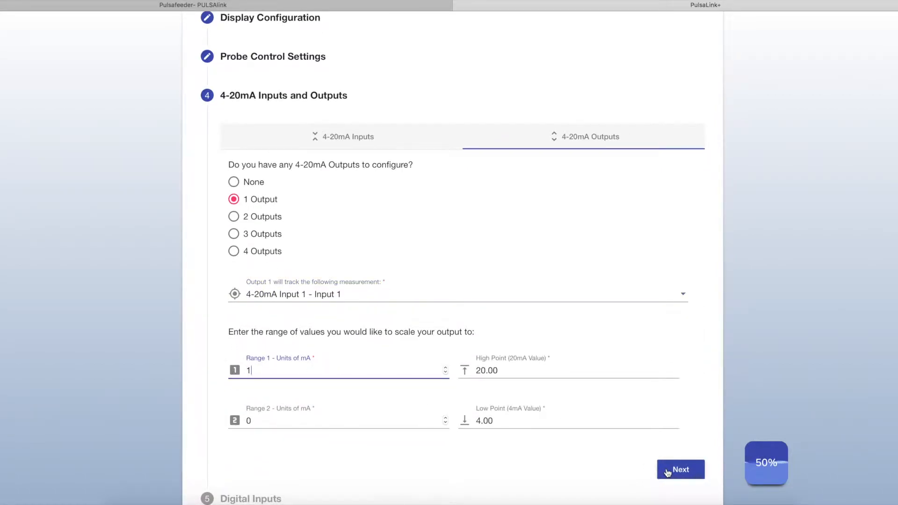
{"action": "left_click", "coordinate": [668, 471]}
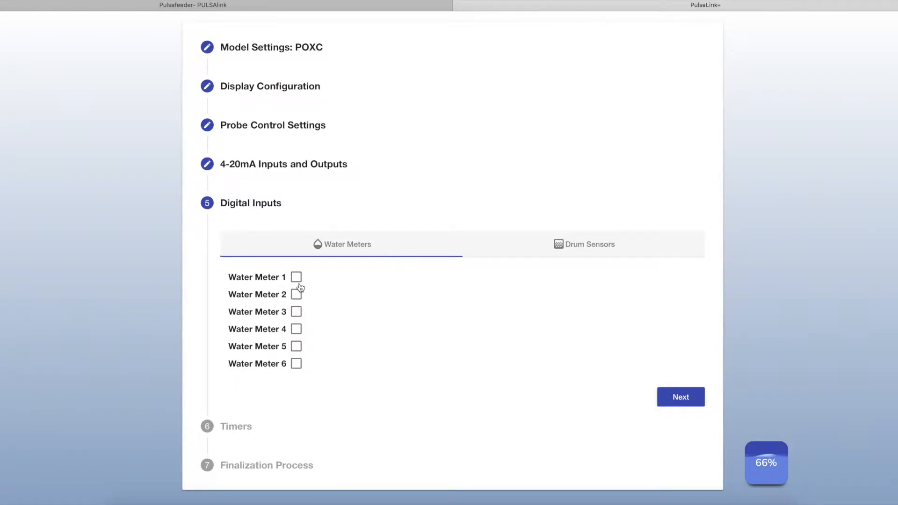
Enable Water Meter 1 as a Hall Effect Water Meter and Water Meter 3 with the nickname "Meter 3"
{"action": "left_click", "coordinate": [297, 278]}
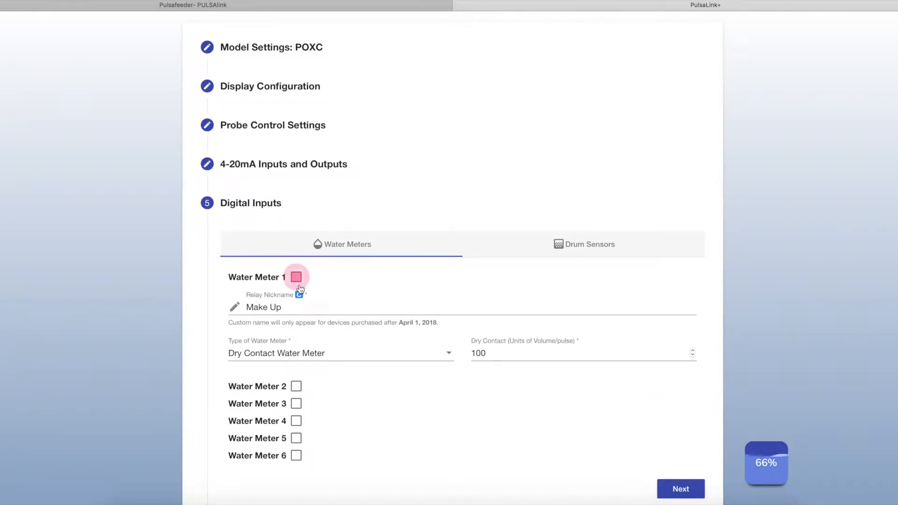
{"action": "left_click", "coordinate": [296, 404]}
{"action": "scroll", "coordinate": [299, 397], "scroll_direction": "down", "scroll_amount": 3}
{"action": "left_click_drag", "start_coordinate": [301, 367], "coordinate": [244, 368]}
{"action": "type", "text": "Meter 3"}
{"action": "left_click", "coordinate": [265, 291]}
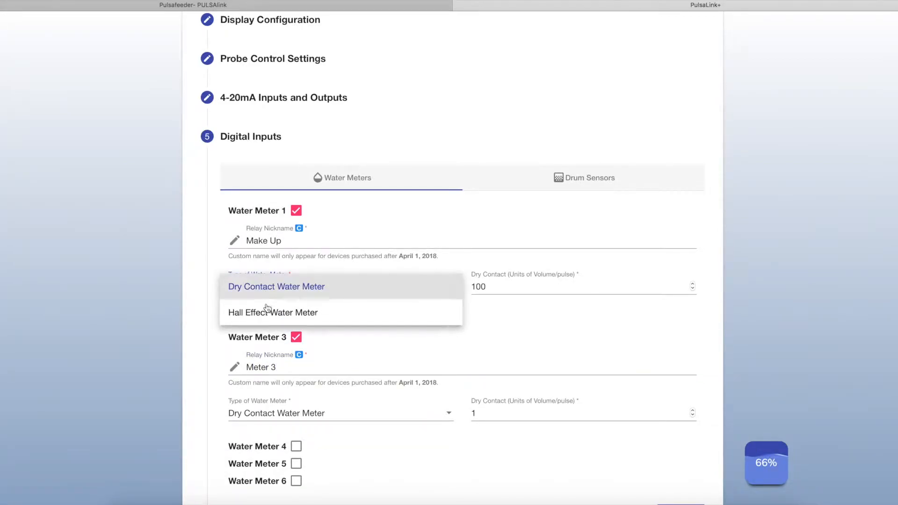
{"action": "left_click", "coordinate": [272, 311]}
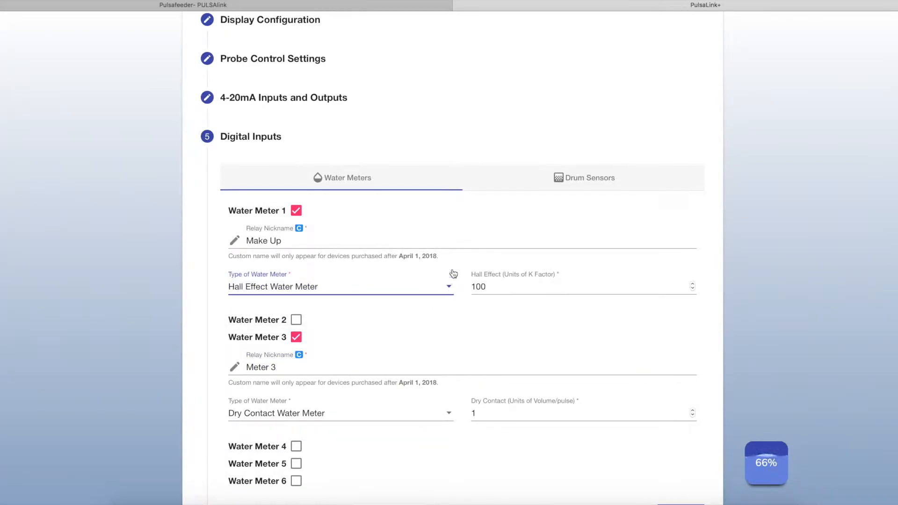
Change the Drum Level 1 alarm state, set its alarm action to keep the relay active, and complete the Digital Inputs section
{"action": "left_click", "coordinate": [545, 177]}
{"action": "scroll", "coordinate": [501, 196], "scroll_direction": "up", "scroll_amount": 4}
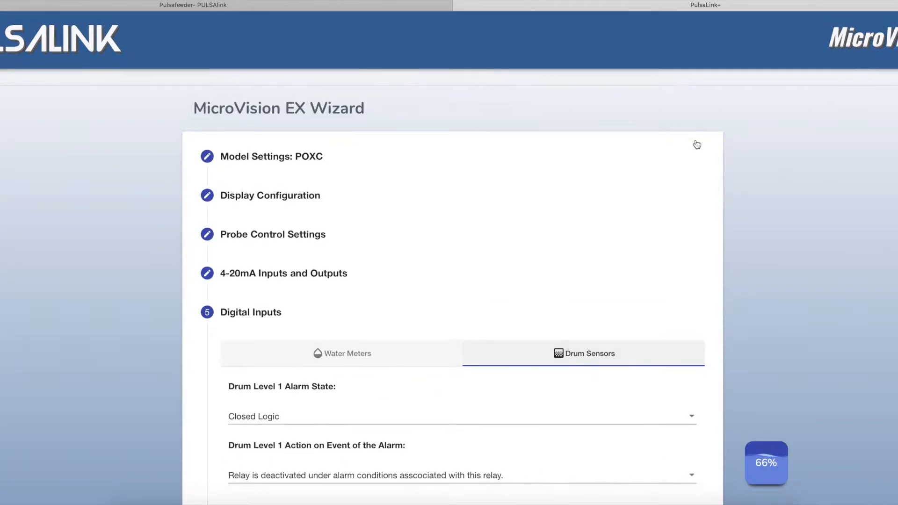
{"action": "scroll", "coordinate": [449, 258], "scroll_direction": "down", "scroll_amount": 6}
{"action": "left_click", "coordinate": [315, 152]}
{"action": "left_click", "coordinate": [307, 123]}
{"action": "left_click", "coordinate": [328, 201]}
{"action": "left_click", "coordinate": [351, 180]}
{"action": "scroll", "coordinate": [265, 140], "scroll_direction": "down", "scroll_amount": 3}
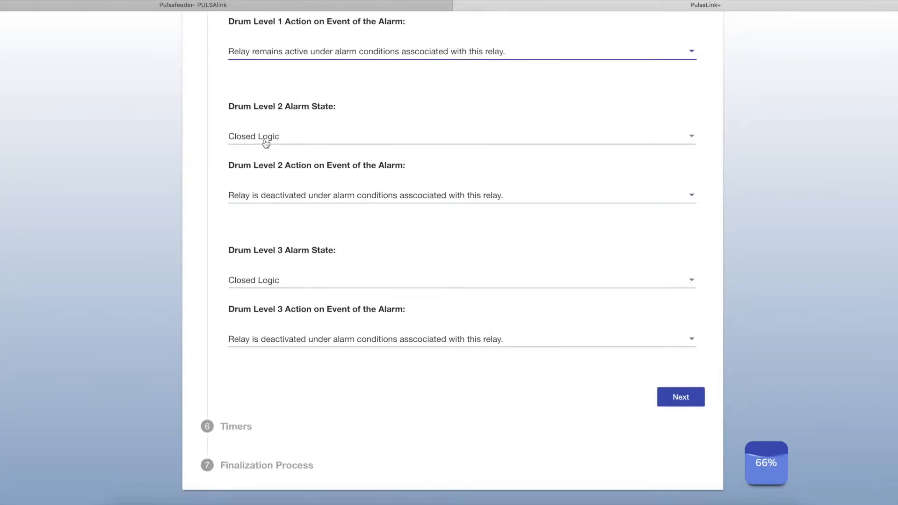
{"action": "left_click", "coordinate": [689, 404]}
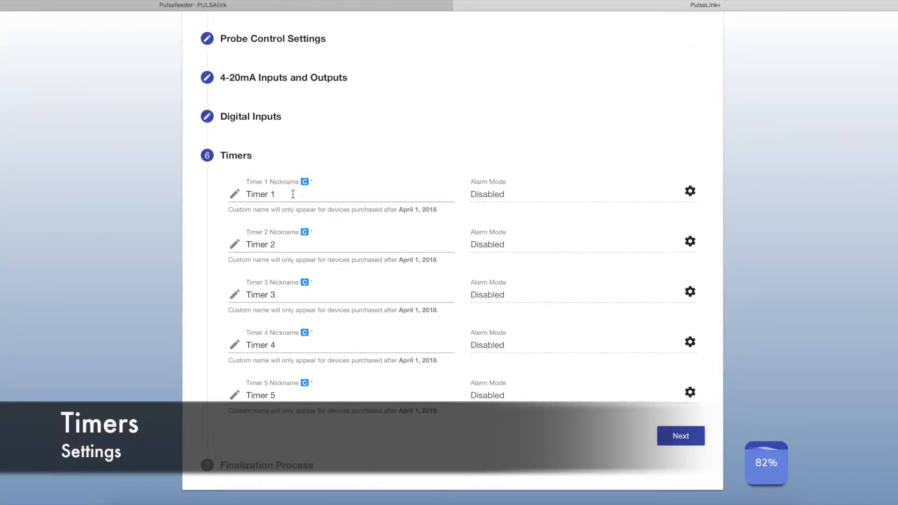
Rename Timer 1 as "28 Day" and set its timer type to 28-day Timer
{"action": "left_click_drag", "start_coordinate": [292, 194], "coordinate": [247, 194]}
{"action": "type", "text": "28 Day"}
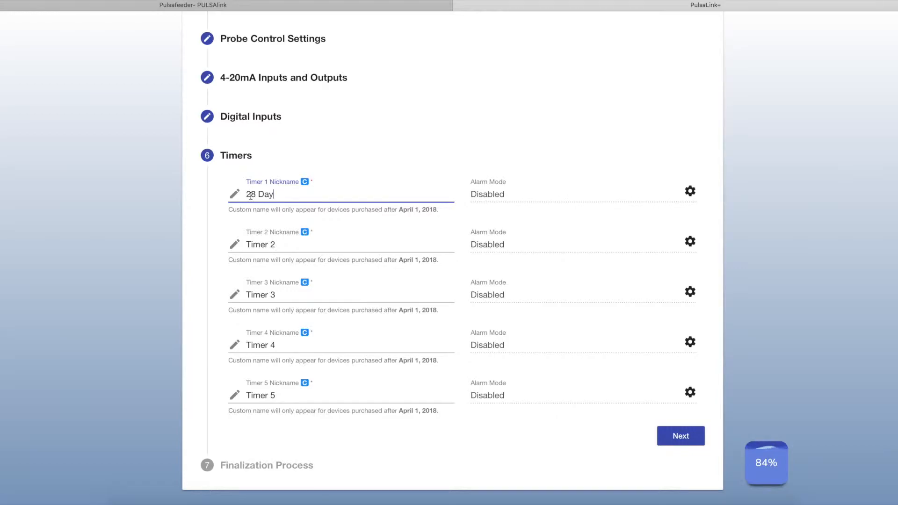
{"action": "left_click", "coordinate": [489, 195]}
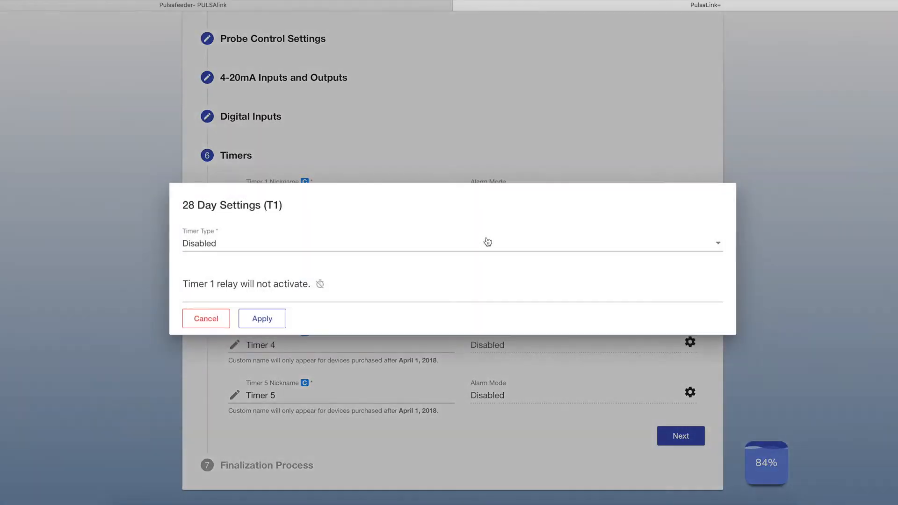
{"action": "left_click", "coordinate": [368, 253]}
{"action": "scroll", "coordinate": [354, 241], "scroll_direction": "up", "scroll_amount": 3}
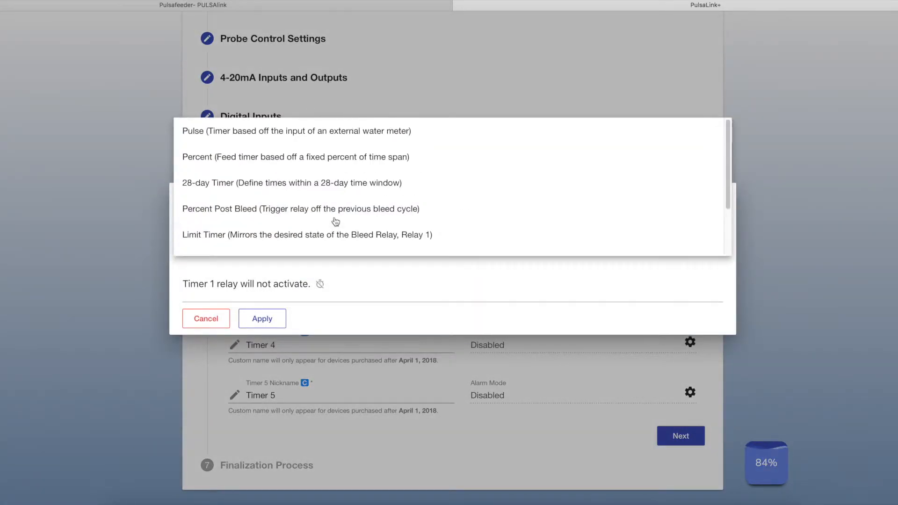
{"action": "left_click", "coordinate": [311, 191]}
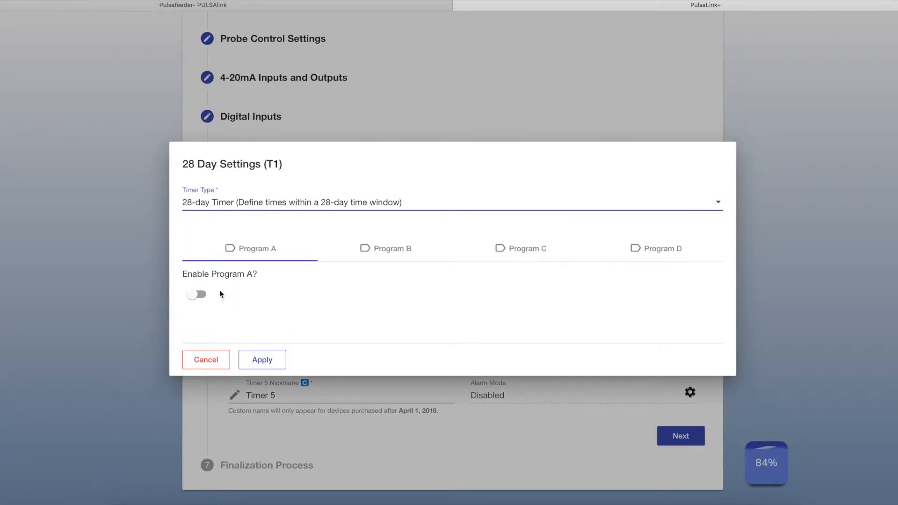
Enable Program A with Odd operating weeks and Monday, Wednesday and Friday as the operating days
{"action": "left_click", "coordinate": [202, 296]}
{"action": "scroll", "coordinate": [325, 246], "scroll_direction": "down", "scroll_amount": 2}
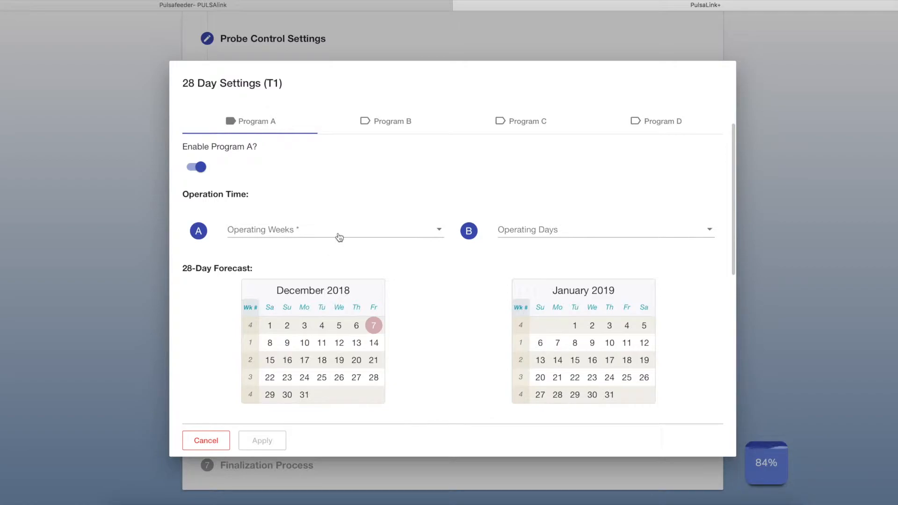
{"action": "left_click", "coordinate": [335, 233]}
{"action": "scroll", "coordinate": [287, 310], "scroll_direction": "down", "scroll_amount": 2}
{"action": "left_click", "coordinate": [265, 298]}
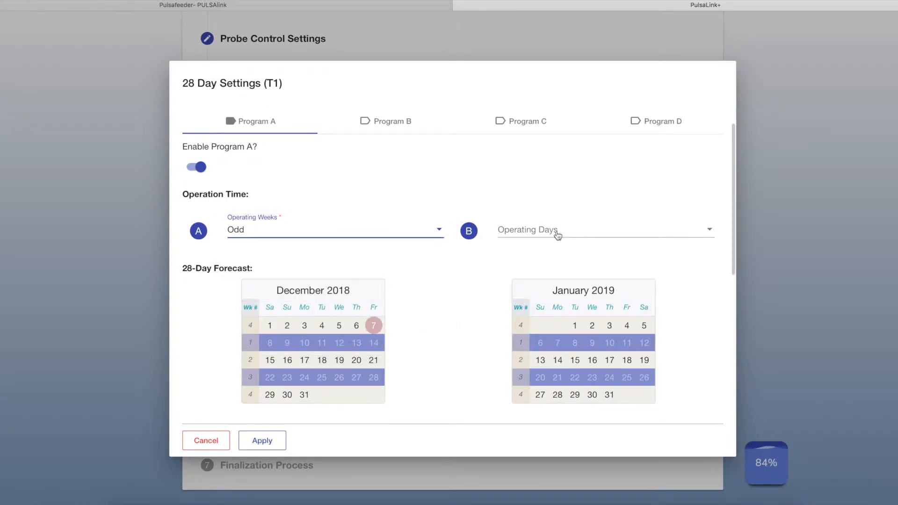
{"action": "left_click", "coordinate": [528, 231]}
{"action": "left_click", "coordinate": [501, 281]}
{"action": "scroll", "coordinate": [502, 287], "scroll_direction": "down", "scroll_amount": 2}
{"action": "left_click", "coordinate": [503, 263]}
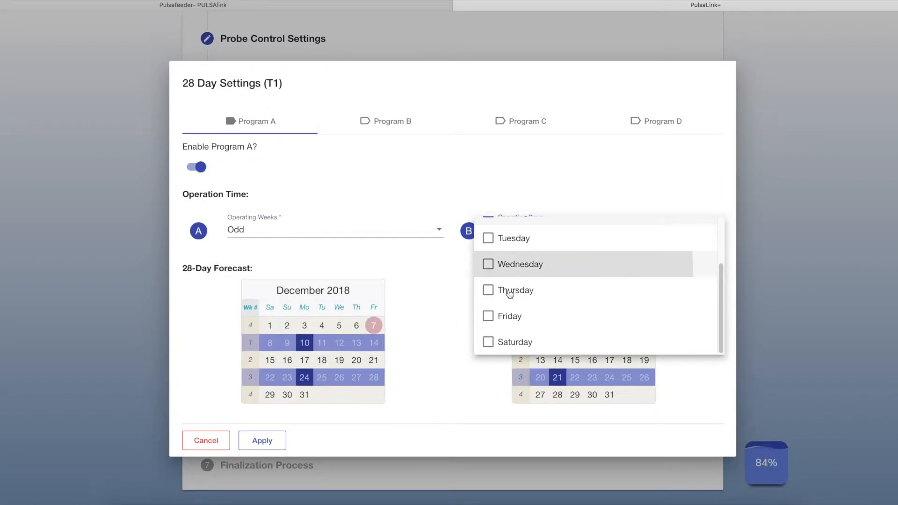
{"action": "left_click", "coordinate": [498, 317]}
{"action": "left_click", "coordinate": [448, 314]}
Set Program A's pre-bleed time to 01:00 and its conductivity minimum to 1500 uS/cm
{"action": "scroll", "coordinate": [443, 311], "scroll_direction": "down", "scroll_amount": 2}
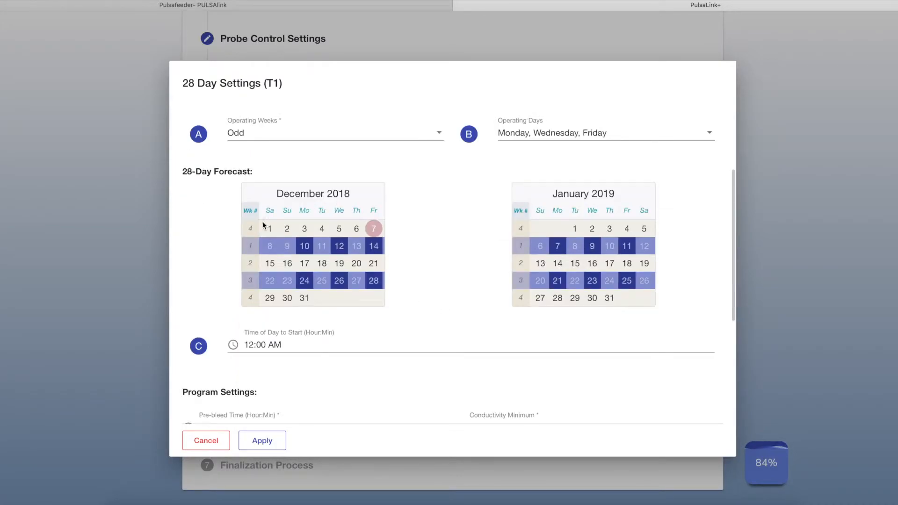
{"action": "scroll", "coordinate": [360, 313], "scroll_direction": "down", "scroll_amount": 4}
{"action": "left_click", "coordinate": [213, 248]}
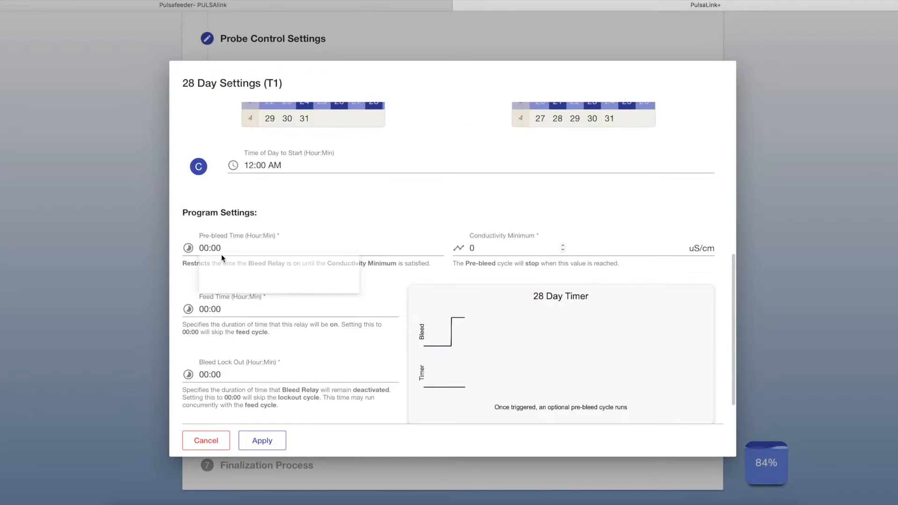
{"action": "left_click", "coordinate": [259, 266]}
{"action": "left_click", "coordinate": [319, 322]}
{"action": "left_click", "coordinate": [476, 249]}
{"action": "key", "text": "BackSpace"}
{"action": "type", "text": "1500"}
Set Program A's feed time to 01:00, apply the timer settings, and complete the Timers section
{"action": "left_click", "coordinate": [308, 310]}
{"action": "left_click", "coordinate": [260, 326]}
{"action": "left_click", "coordinate": [319, 382]}
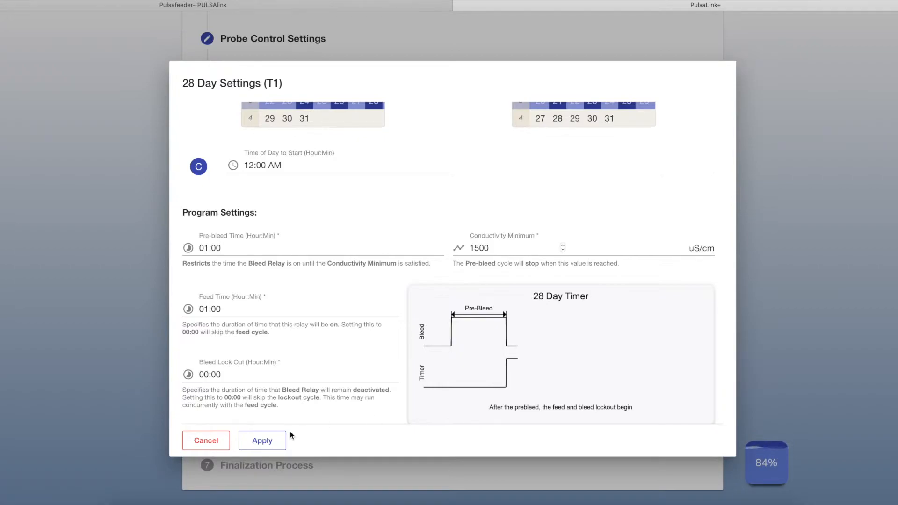
{"action": "left_click", "coordinate": [277, 442]}
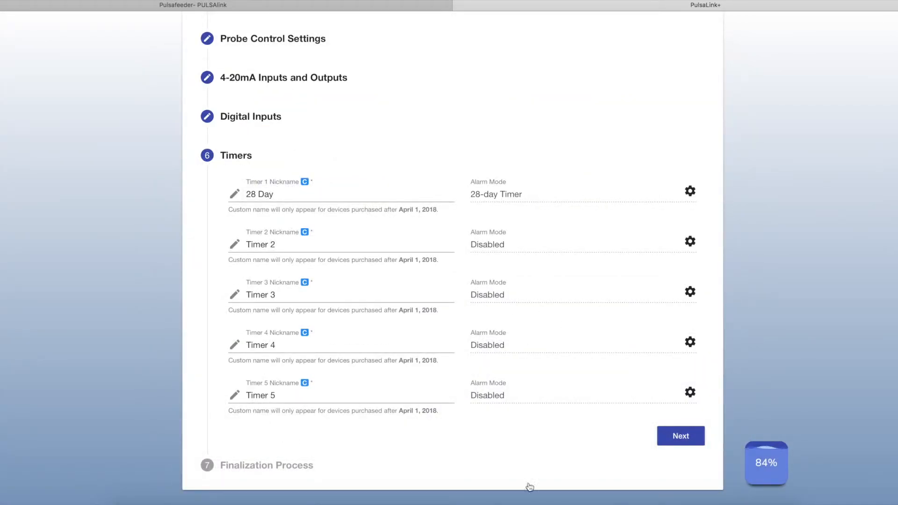
{"action": "left_click", "coordinate": [681, 442]}
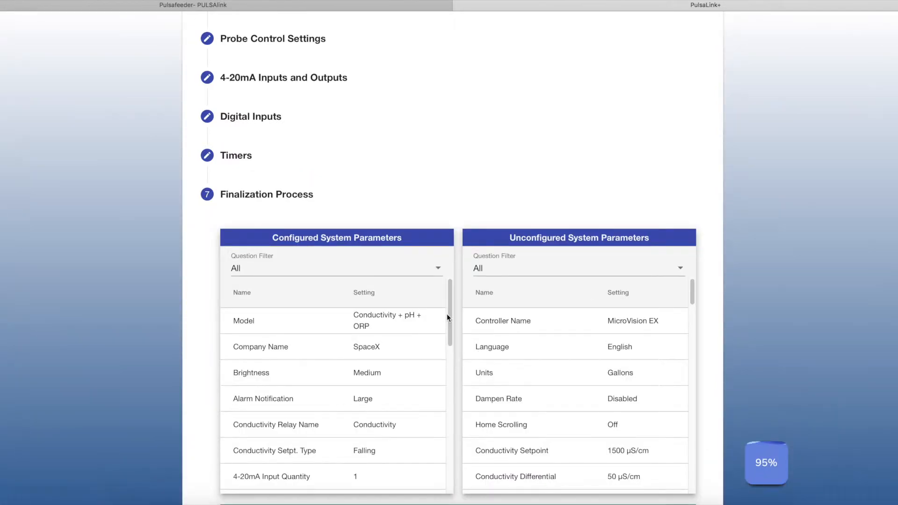
Review the system parameters, filtering the configured ones by Probe Control Settings and the unconfigured ones by 4-20mA Inputs and Outputs
{"action": "scroll", "coordinate": [421, 302], "scroll_direction": "down", "scroll_amount": 5}
{"action": "scroll", "coordinate": [33, 236], "scroll_direction": "down", "scroll_amount": 1}
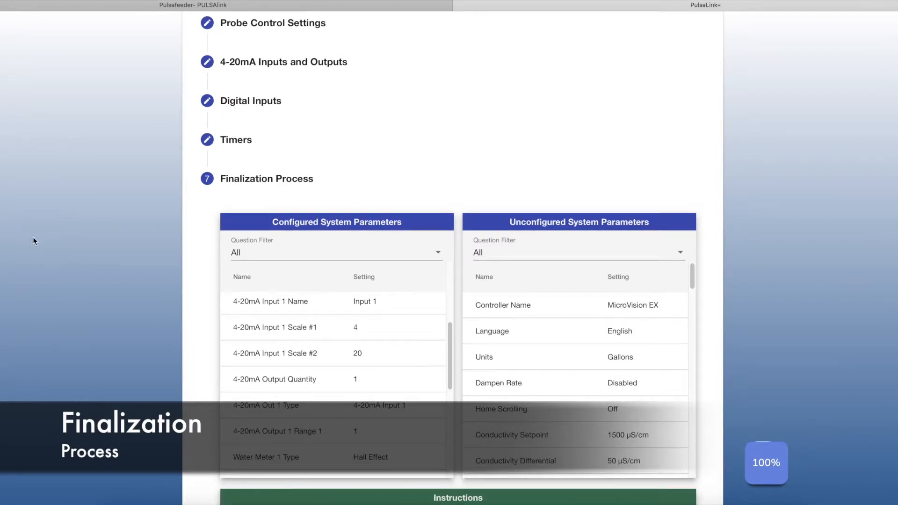
{"action": "scroll", "coordinate": [150, 248], "scroll_direction": "down", "scroll_amount": 1}
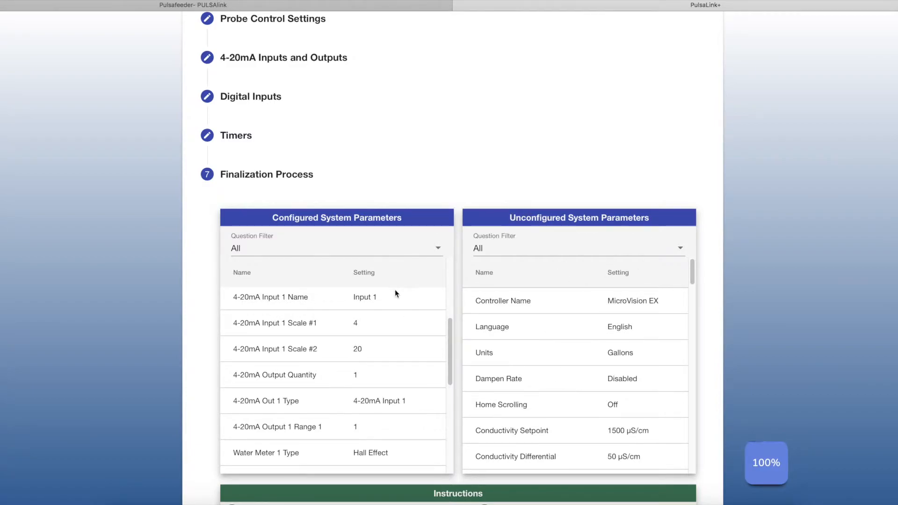
{"action": "left_click", "coordinate": [366, 251]}
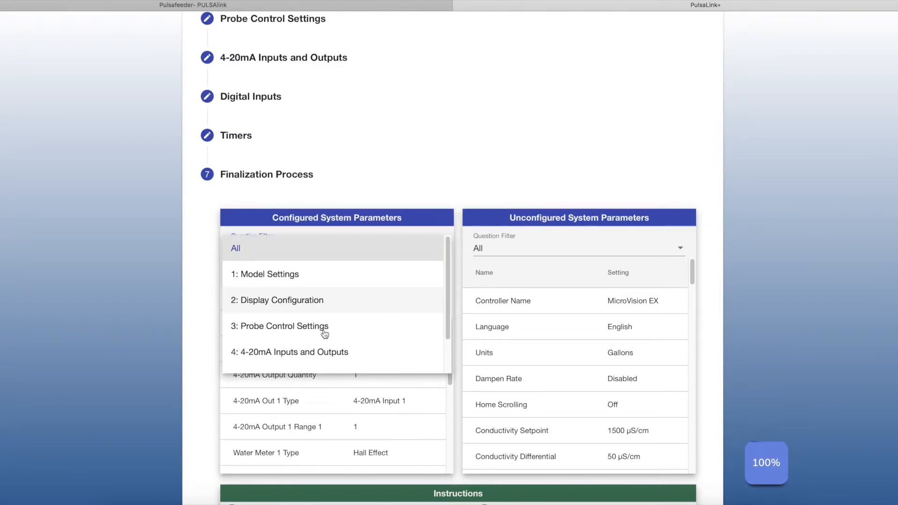
{"action": "left_click", "coordinate": [325, 331]}
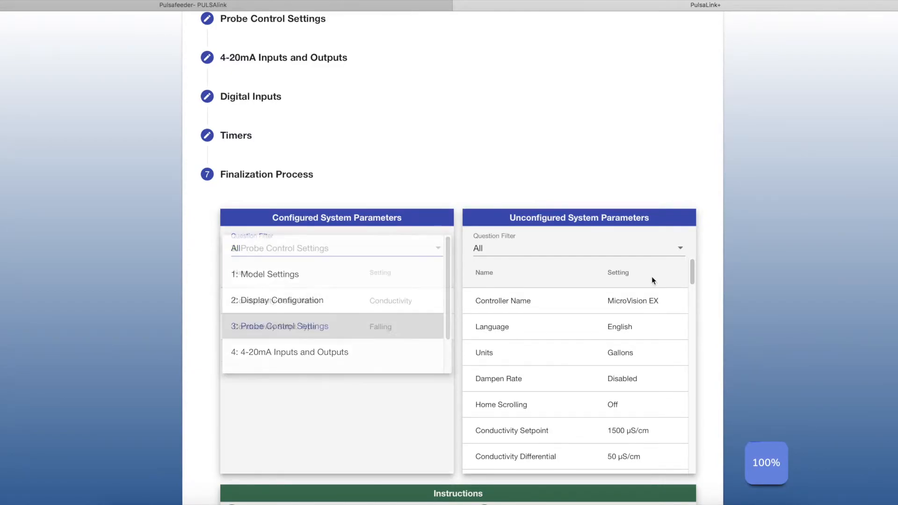
{"action": "left_click", "coordinate": [593, 253]}
{"action": "scroll", "coordinate": [573, 298], "scroll_direction": "down", "scroll_amount": 2}
{"action": "left_click", "coordinate": [557, 314]}
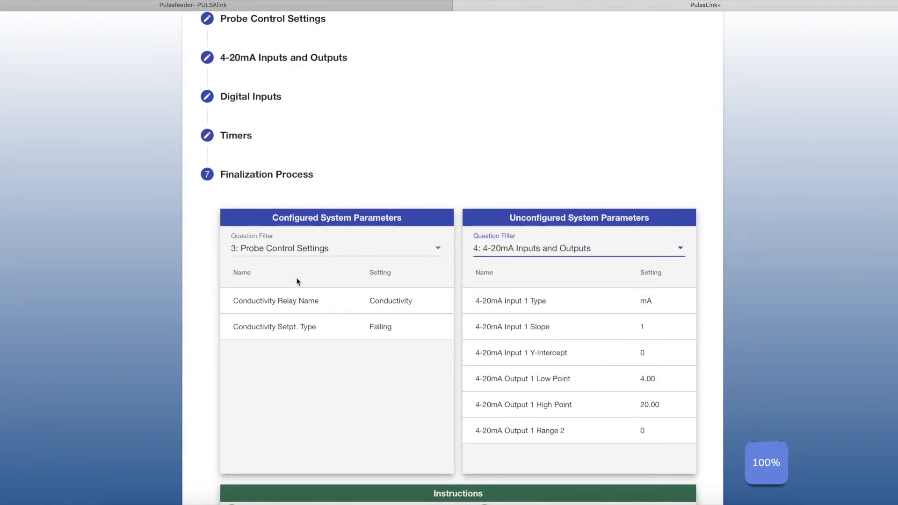
Download the finished controller configuration file LogConfig0.csv
{"action": "scroll", "coordinate": [541, 280], "scroll_direction": "down", "scroll_amount": 6}
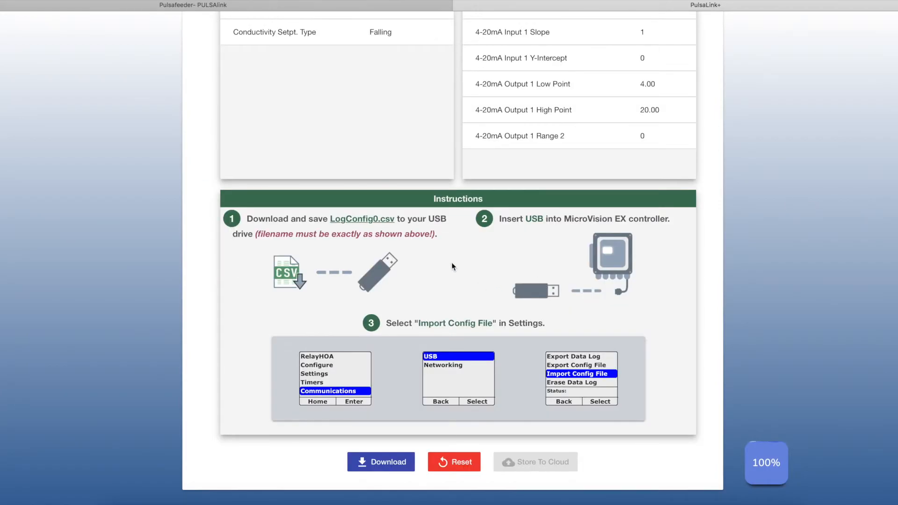
{"action": "left_click", "coordinate": [395, 470]}
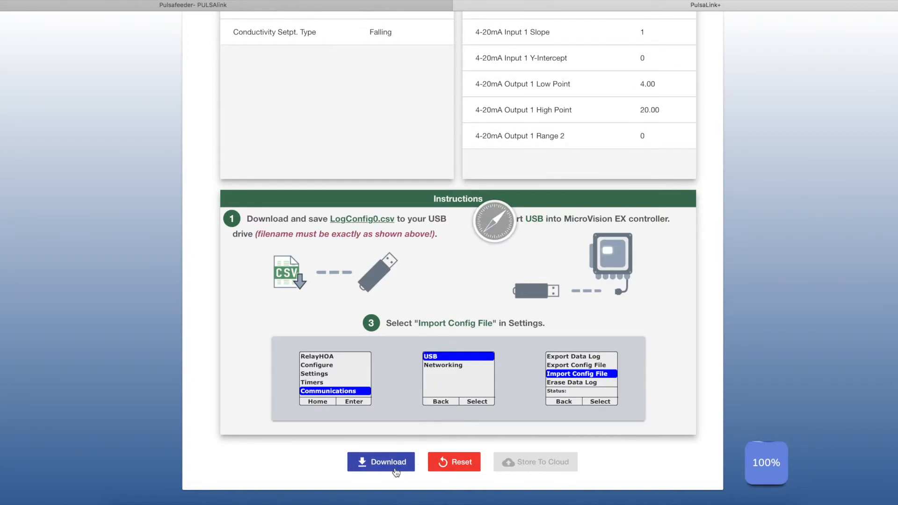